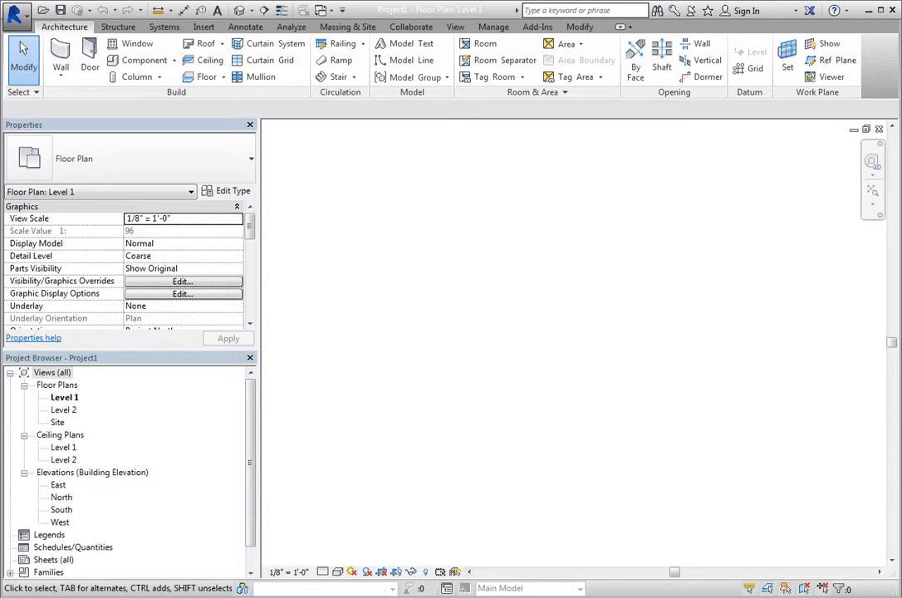
# - Open the Project Units settings and view the list of available disciplines
pyautogui.click(493, 26)
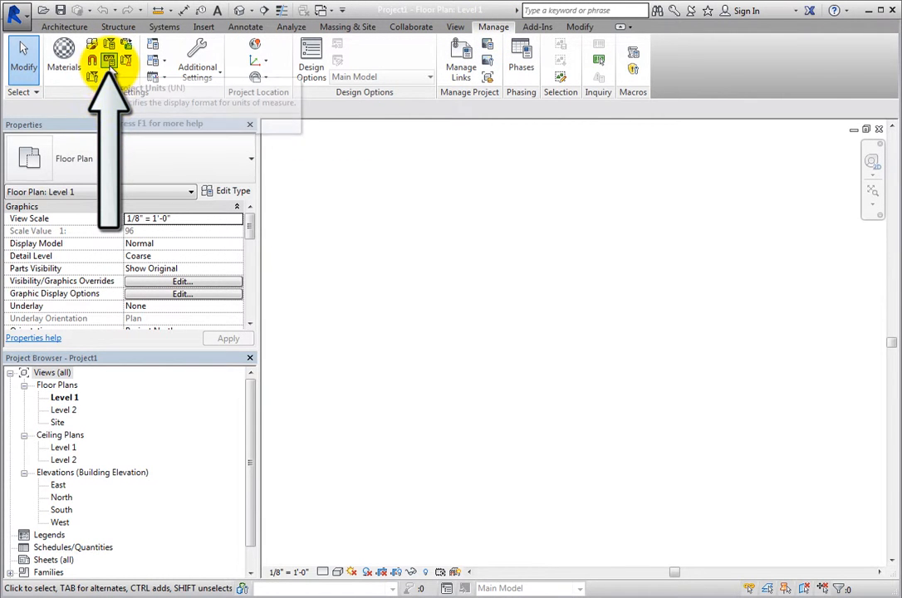
pyautogui.click(109, 62)
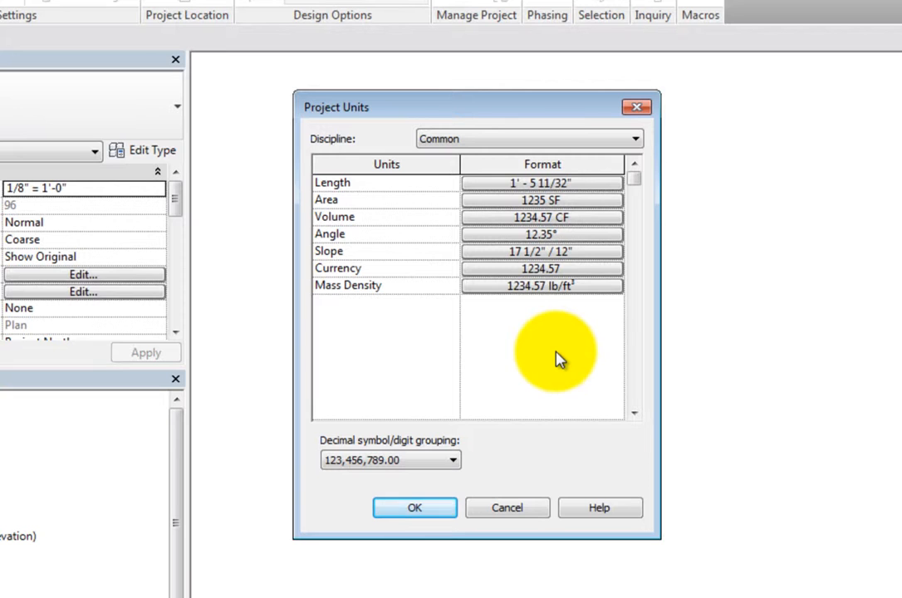
pyautogui.click(632, 147)
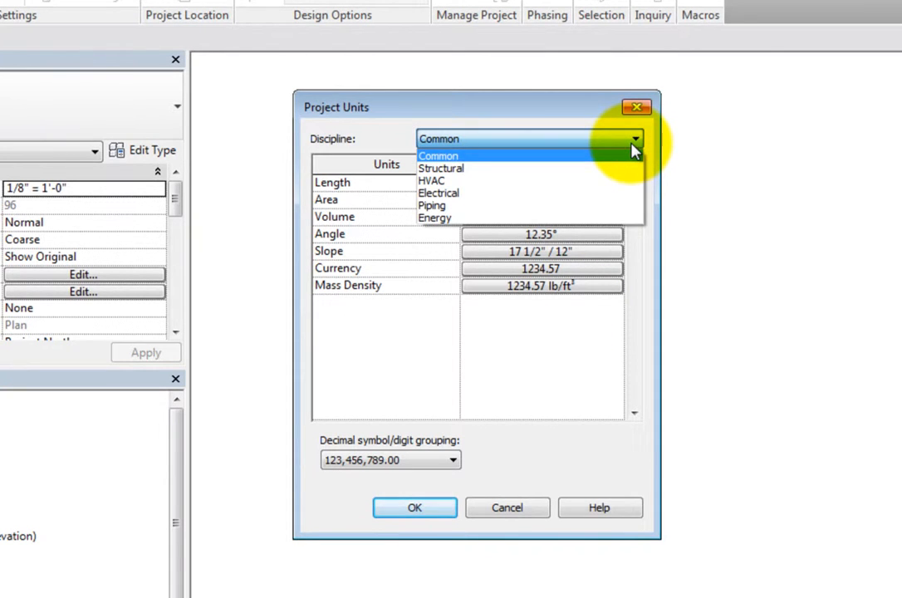
pyautogui.click(633, 147)
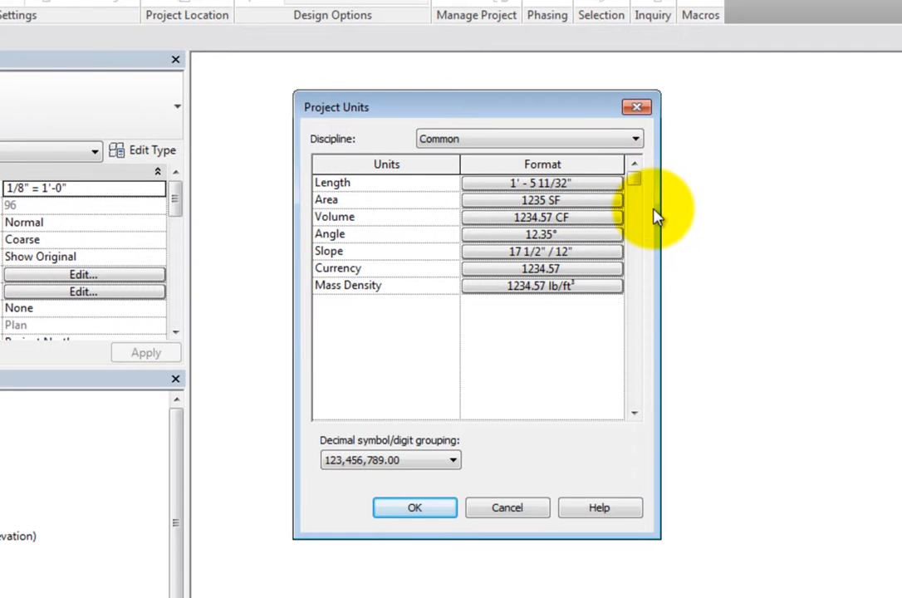
# - Review the unit formats of the Structural, HVAC, Electrical, Piping and Energy disciplines, ending back on Common
pyautogui.click(635, 141)
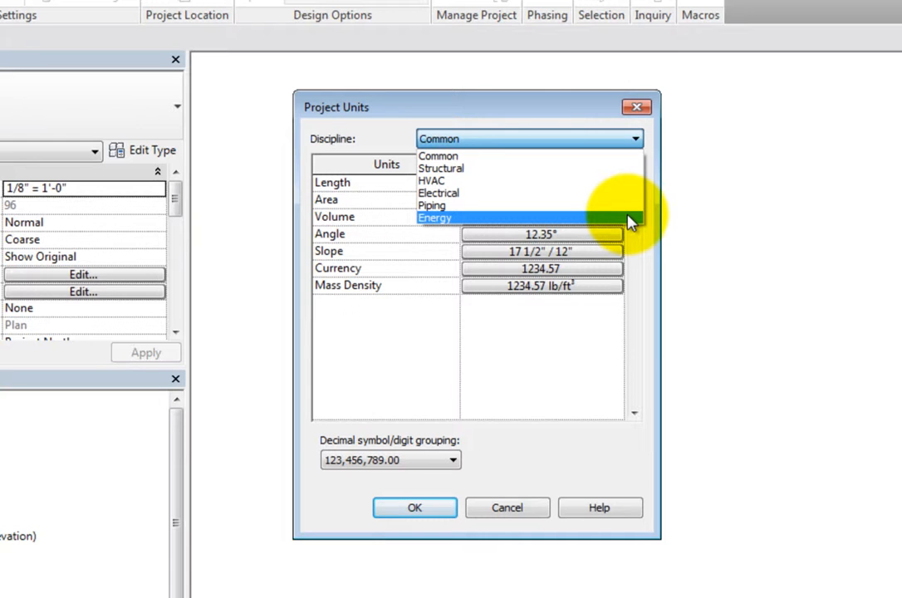
pyautogui.click(630, 170)
pyautogui.click(636, 142)
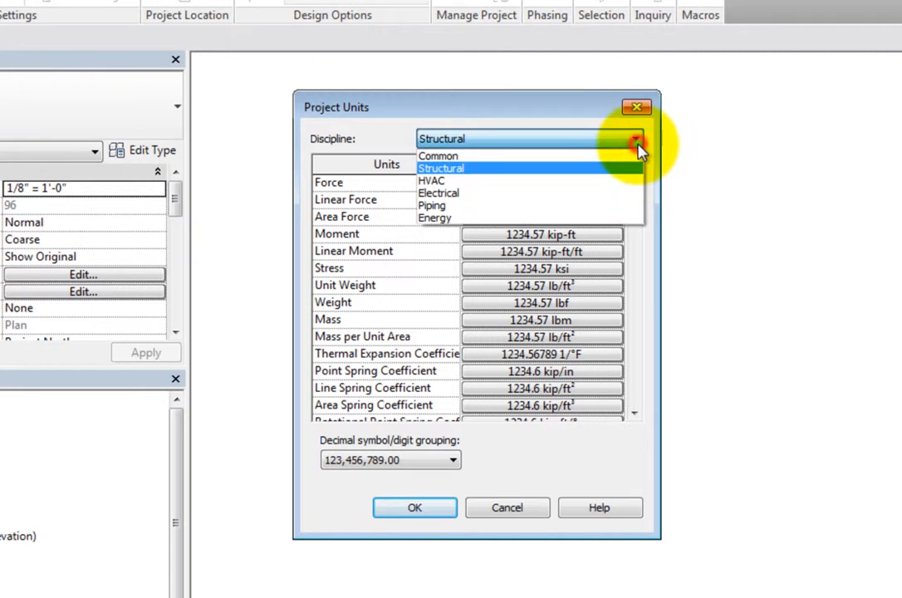
pyautogui.click(631, 184)
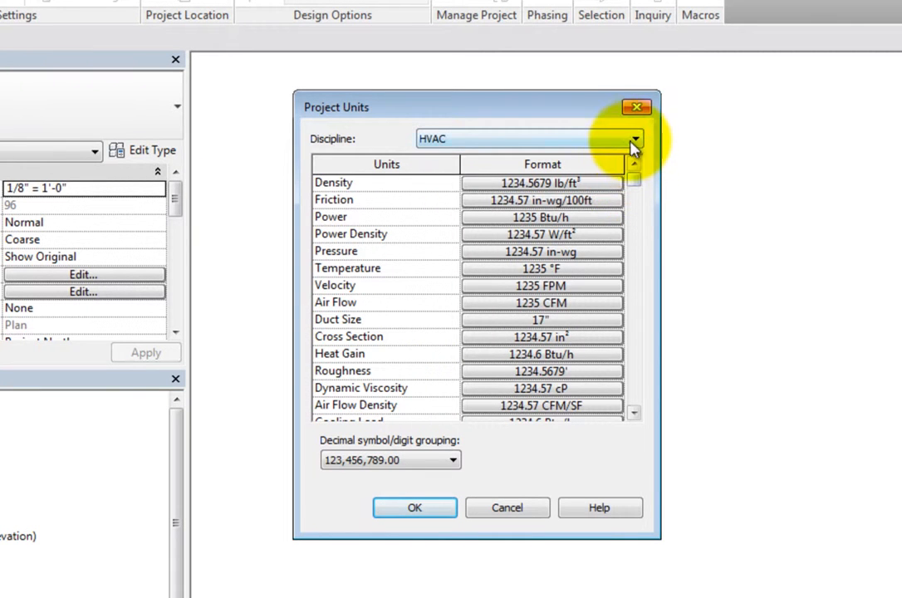
pyautogui.click(635, 143)
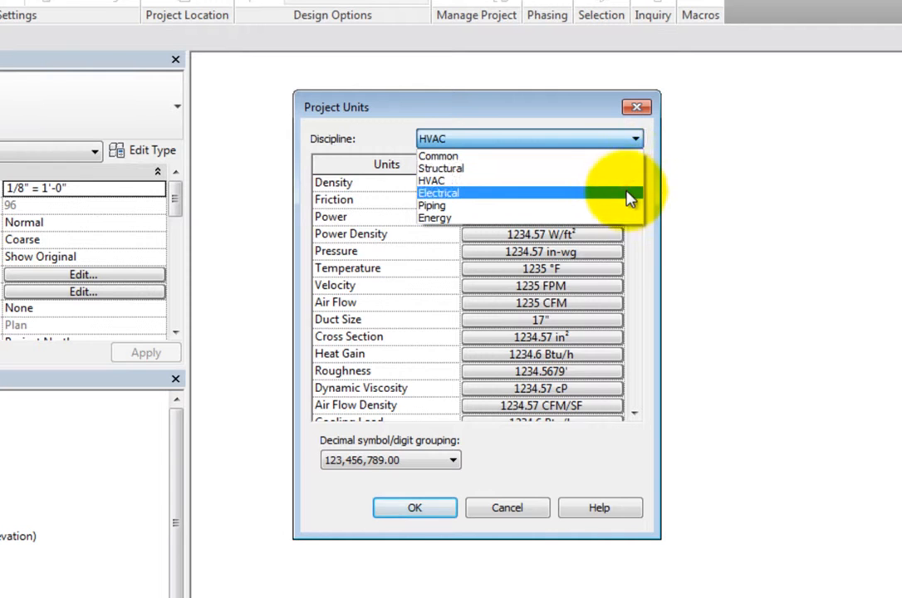
pyautogui.click(630, 194)
pyautogui.click(636, 143)
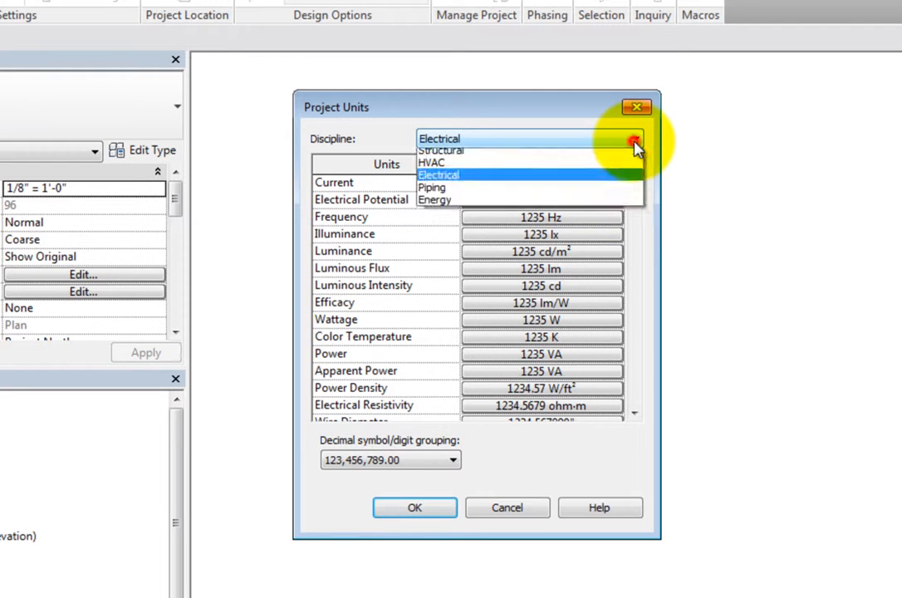
pyautogui.click(627, 209)
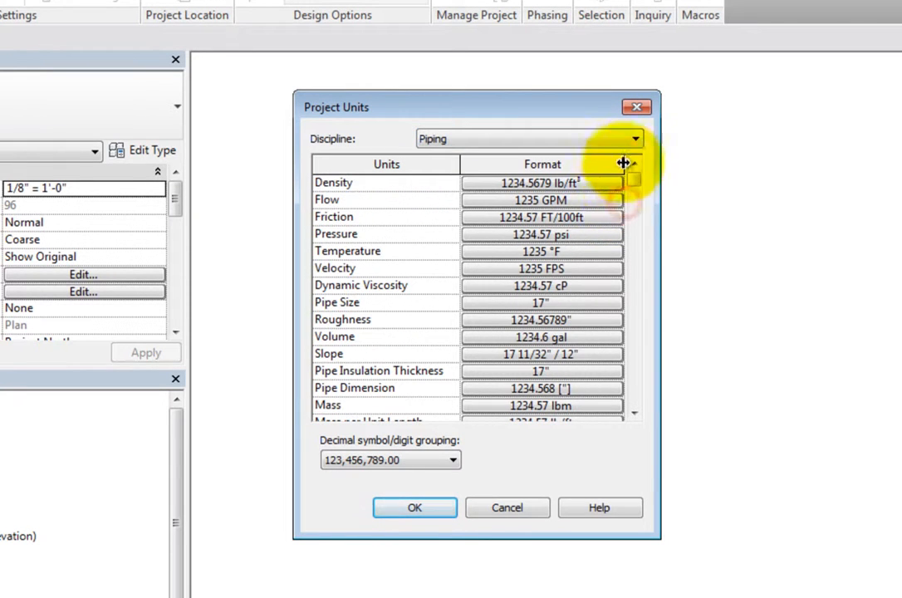
pyautogui.click(635, 139)
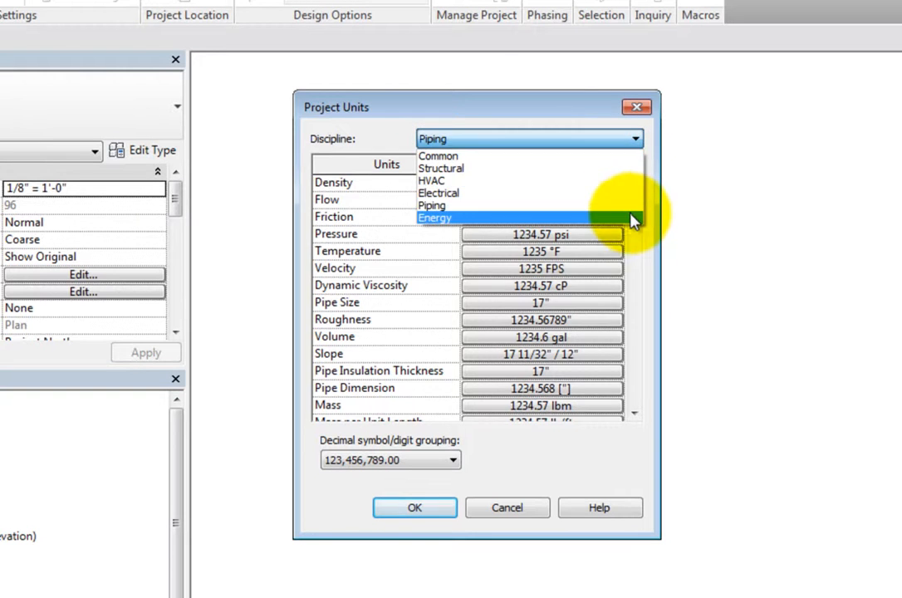
pyautogui.click(628, 218)
pyautogui.click(635, 141)
pyautogui.scroll(1, 635, 152)
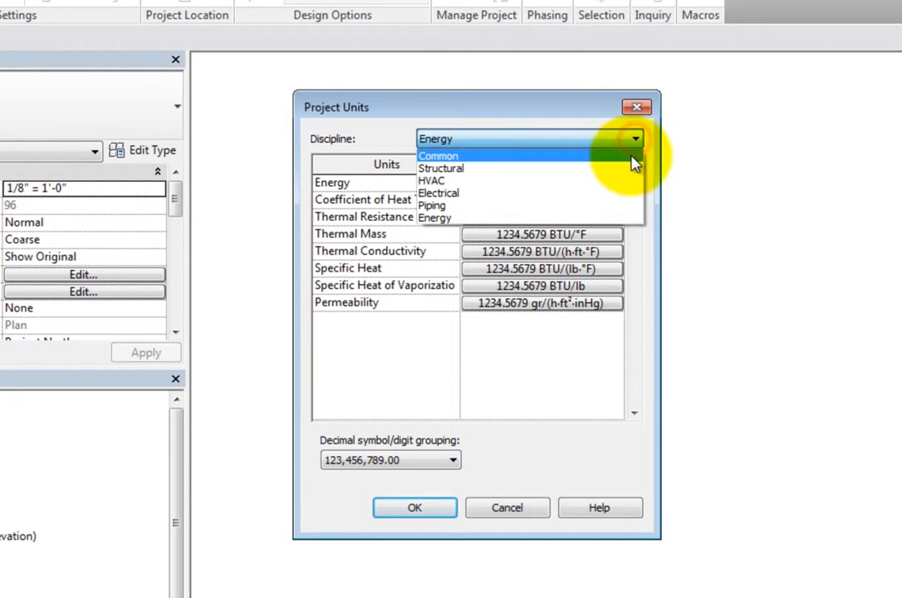
pyautogui.click(633, 151)
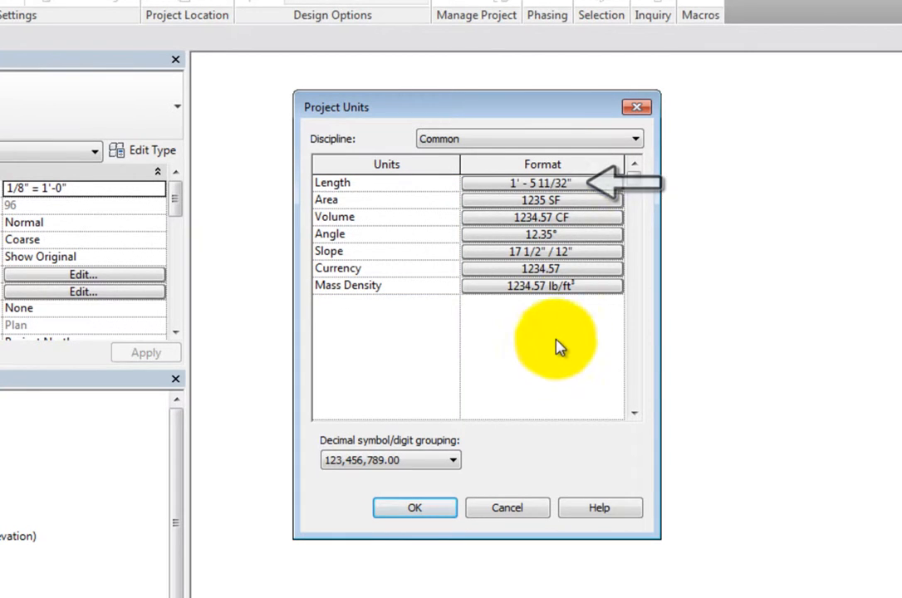
# - Open the format settings for Length and examine the available units and rounding options
pyautogui.click(585, 185)
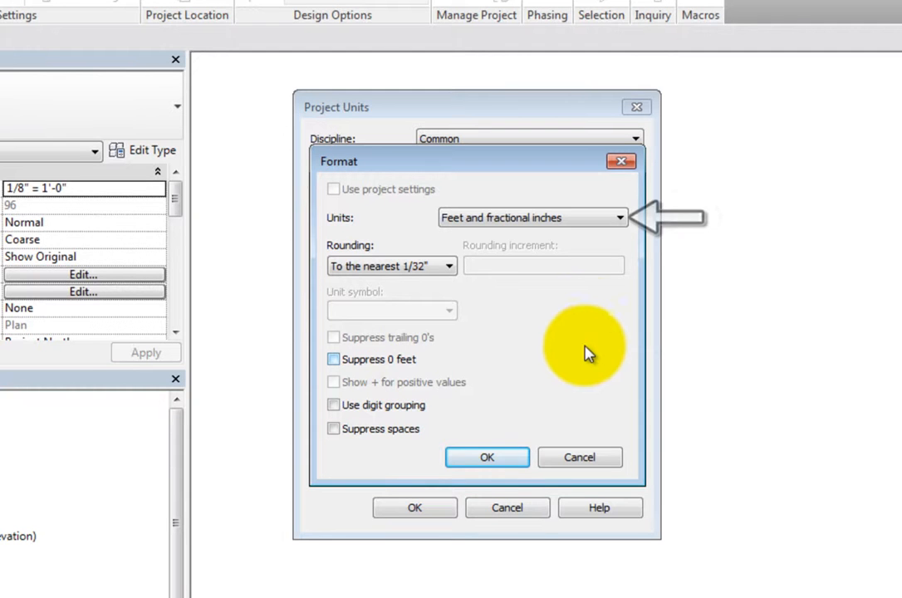
pyautogui.click(618, 218)
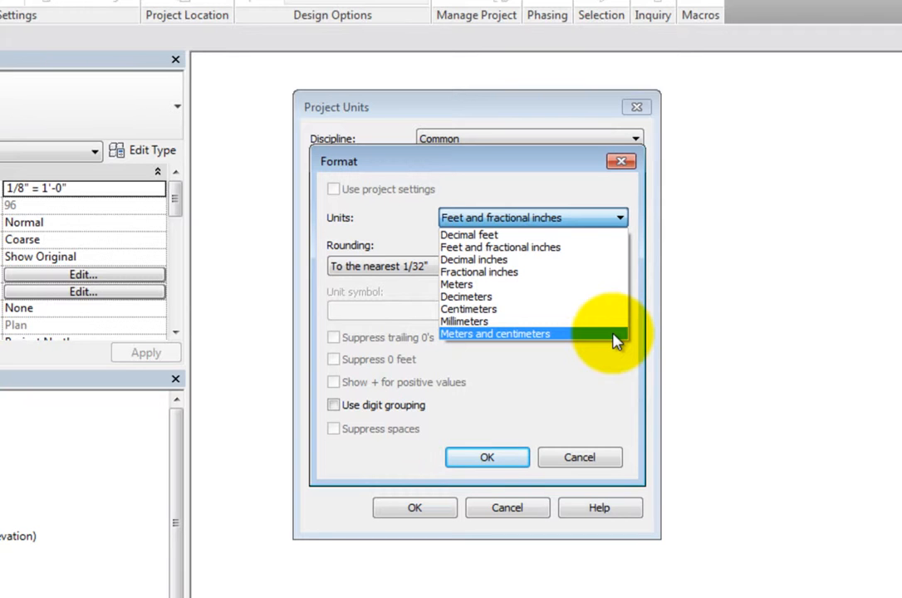
pyautogui.click(607, 256)
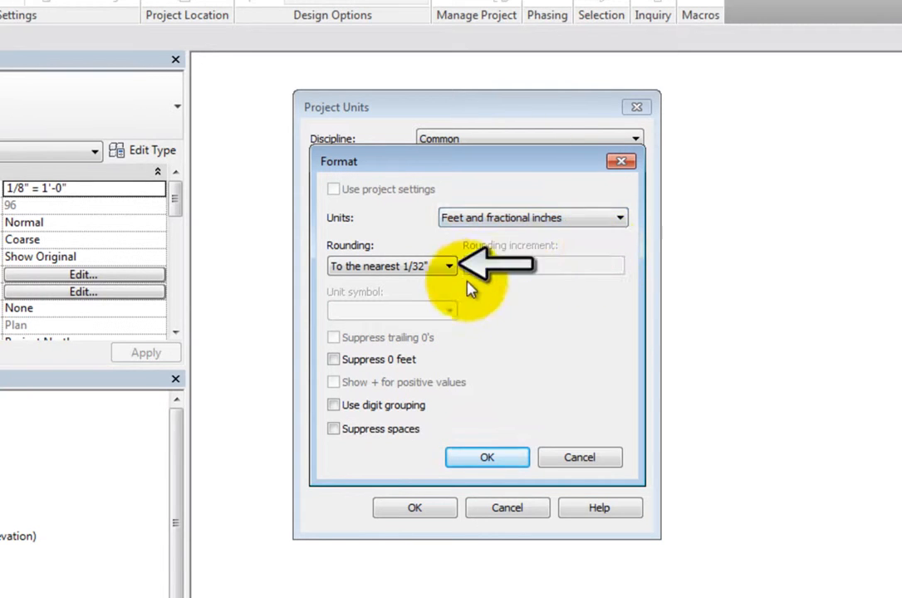
pyautogui.click(440, 268)
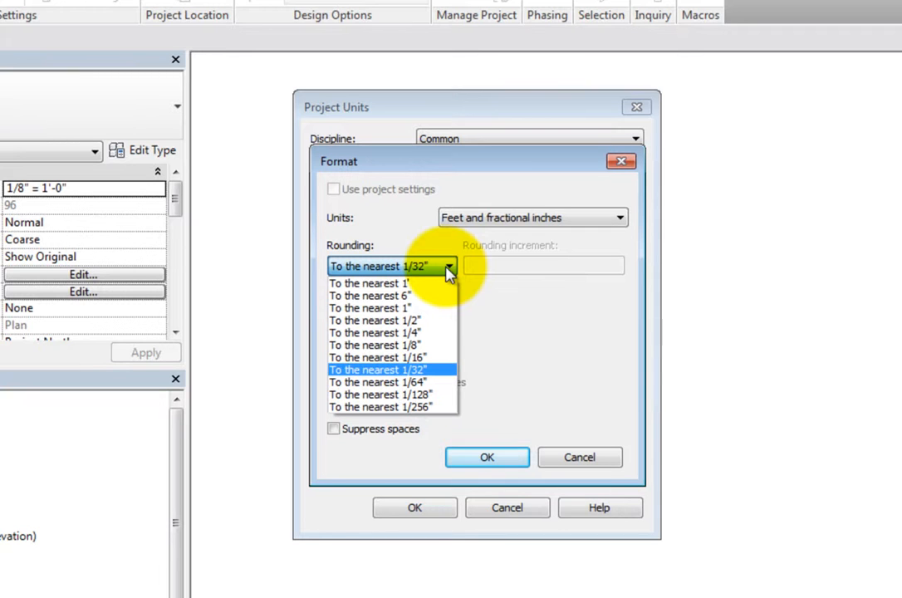
pyautogui.click(394, 265)
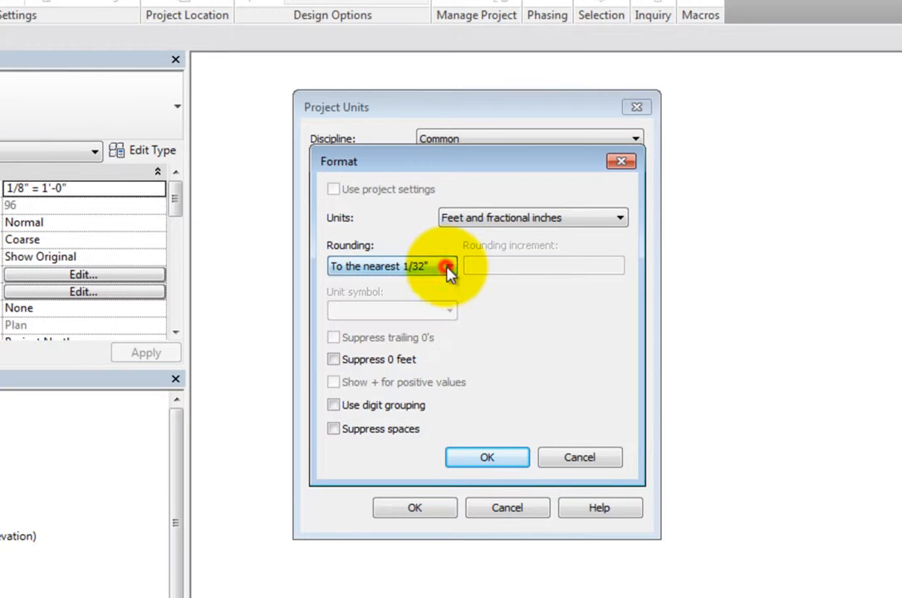
# - Try decimal feet with custom rounding as the length format and view its unit symbol options
pyautogui.click(614, 220)
pyautogui.click(607, 235)
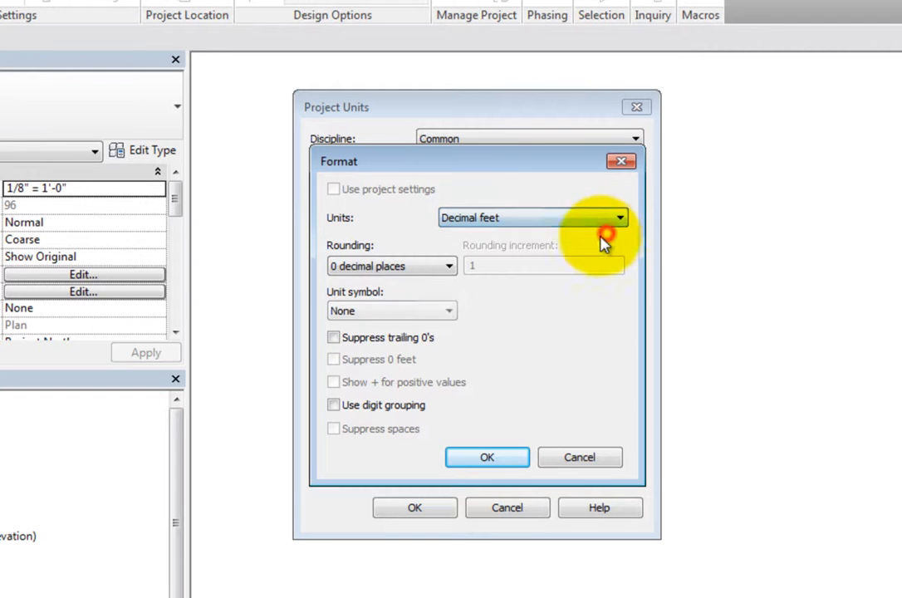
pyautogui.click(449, 266)
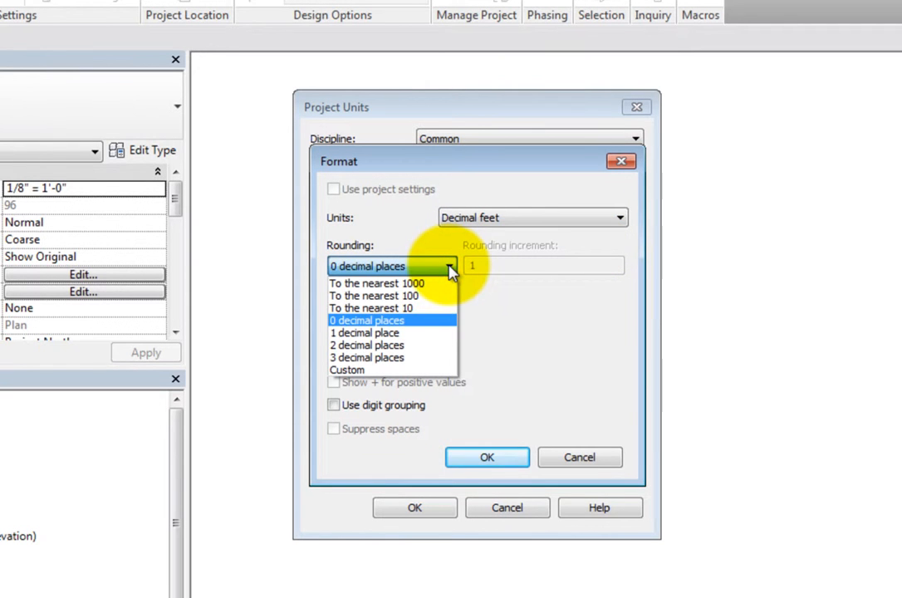
pyautogui.click(440, 371)
pyautogui.moveTo(502, 264); pyautogui.dragTo(469, 274)
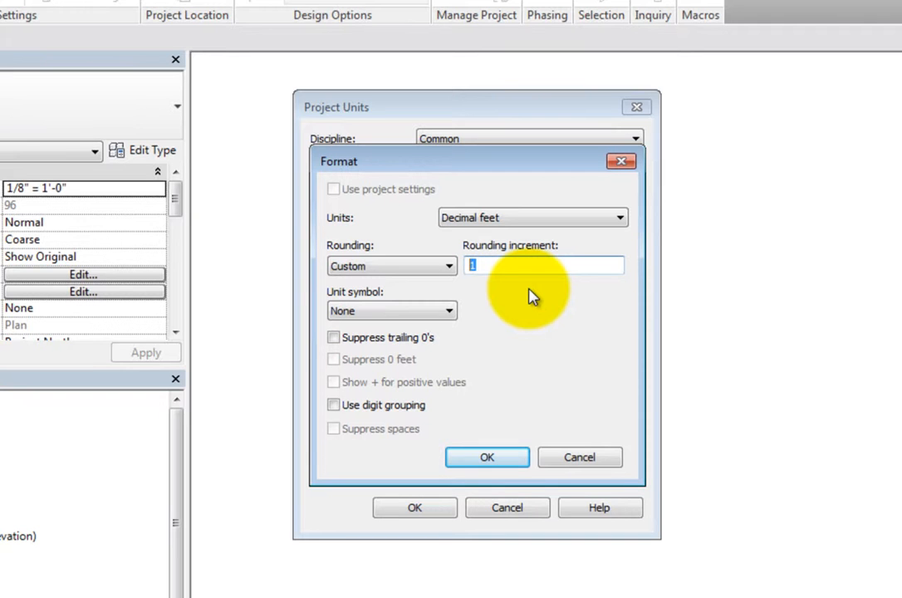
pyautogui.click(449, 311)
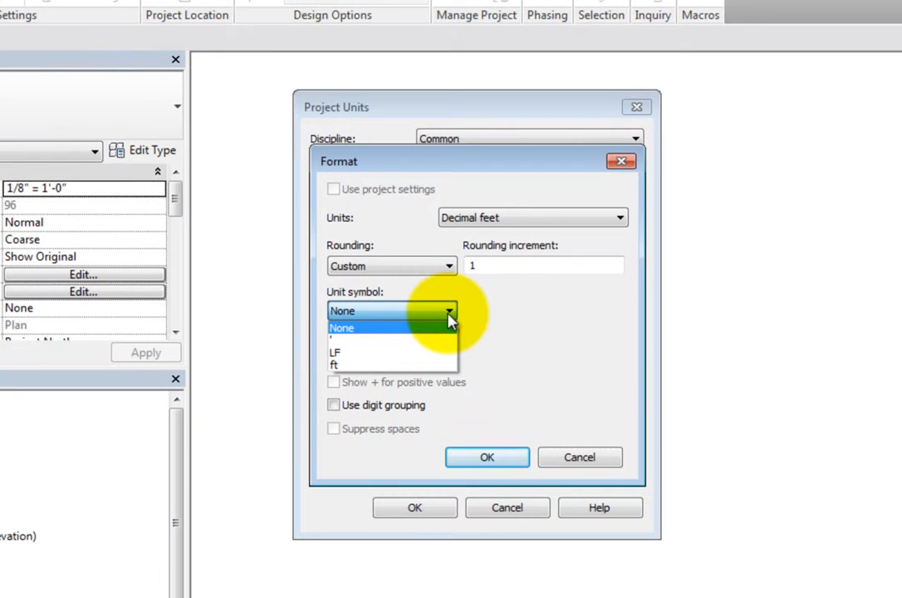
pyautogui.click(448, 314)
# - Set the length format to feet and fractional inches, rounded to the nearest 1/2", and apply the project units
pyautogui.click(588, 221)
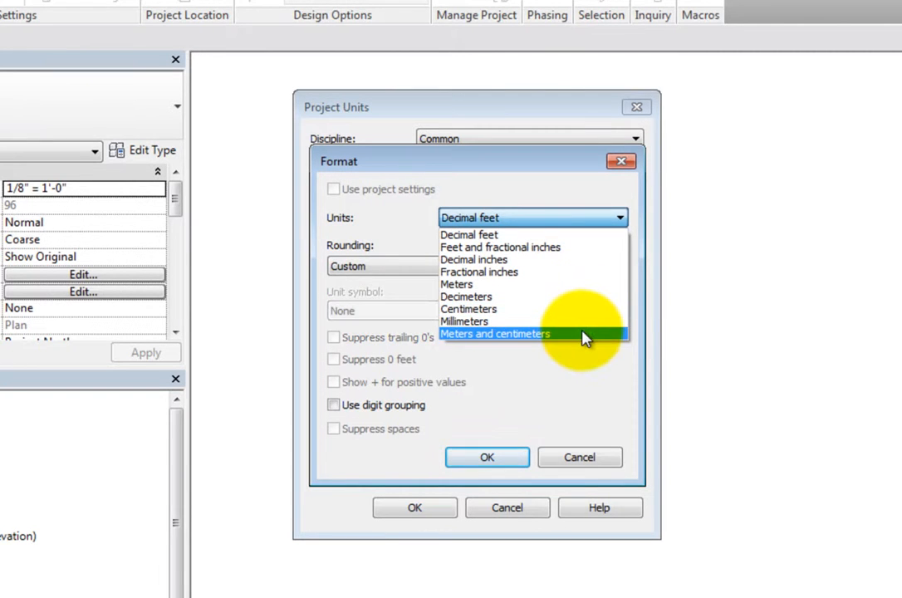
pyautogui.click(593, 249)
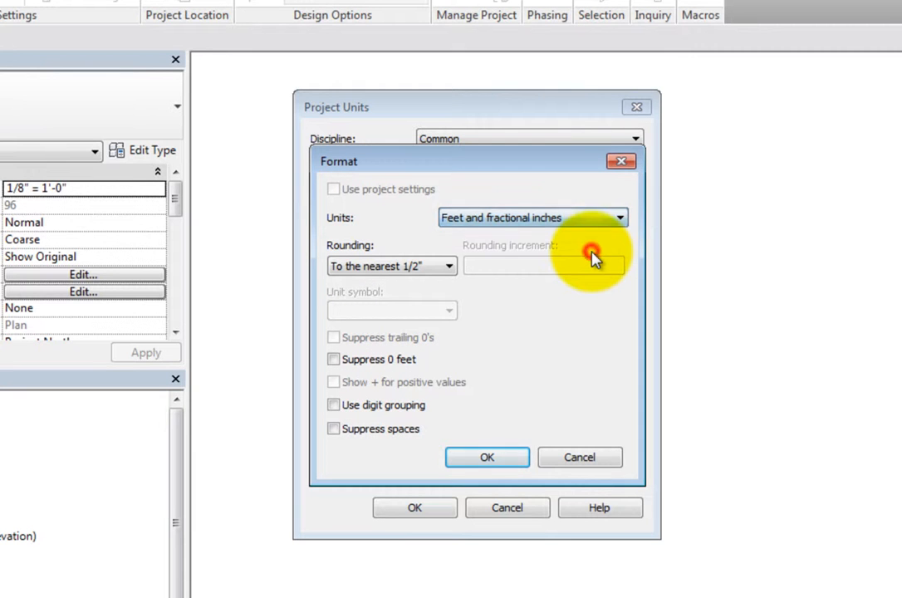
pyautogui.click(513, 459)
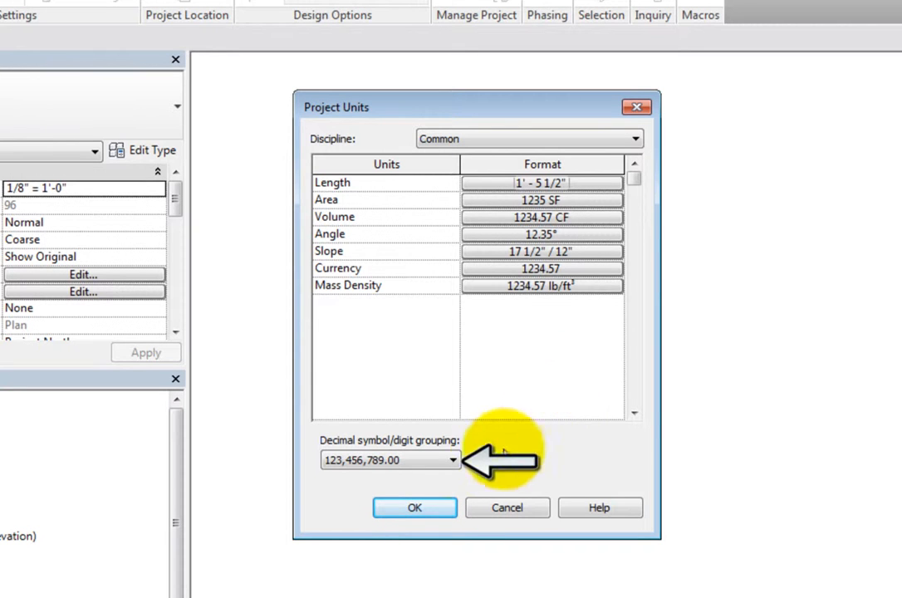
pyautogui.click(453, 462)
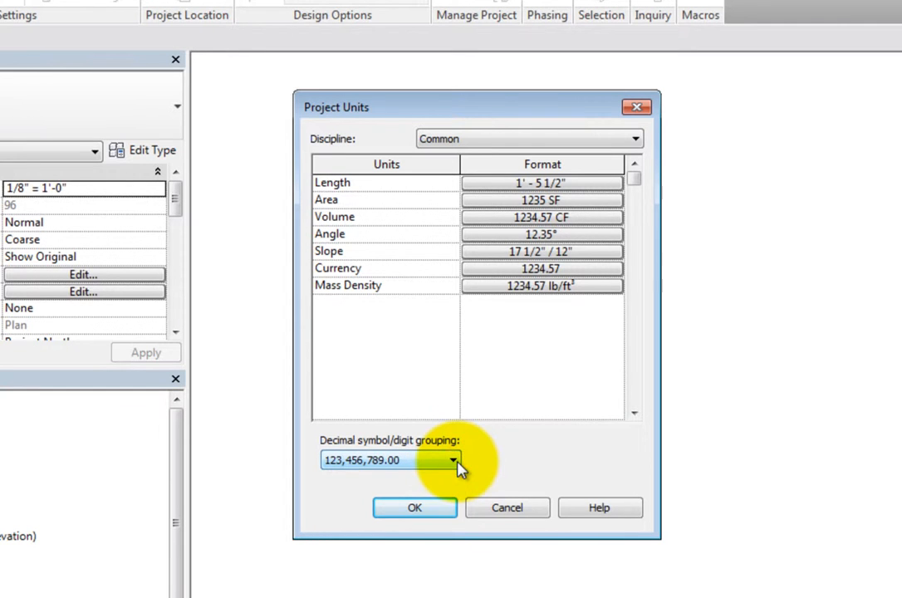
pyautogui.click(420, 508)
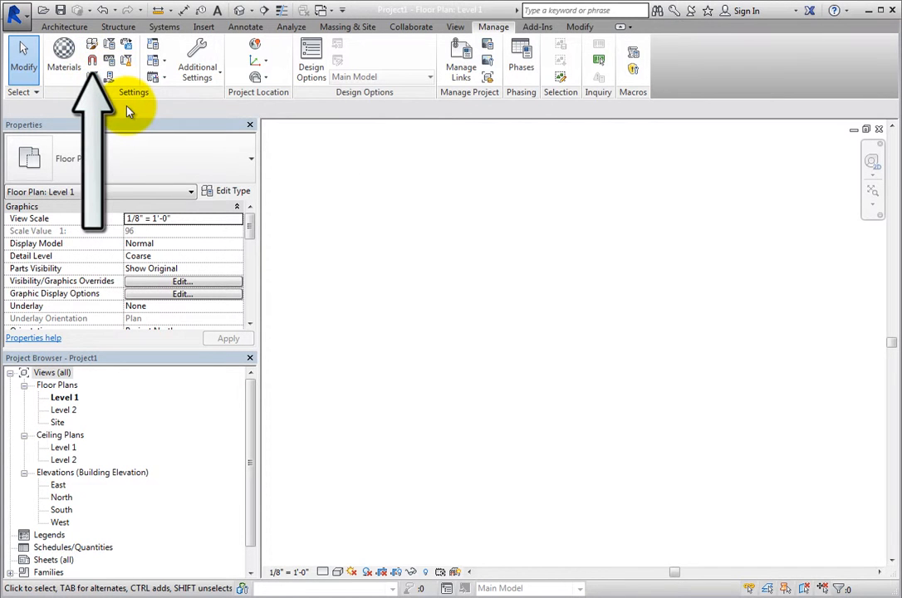
# - Open the Snaps settings and switch all snapping off and back on
pyautogui.click(92, 63)
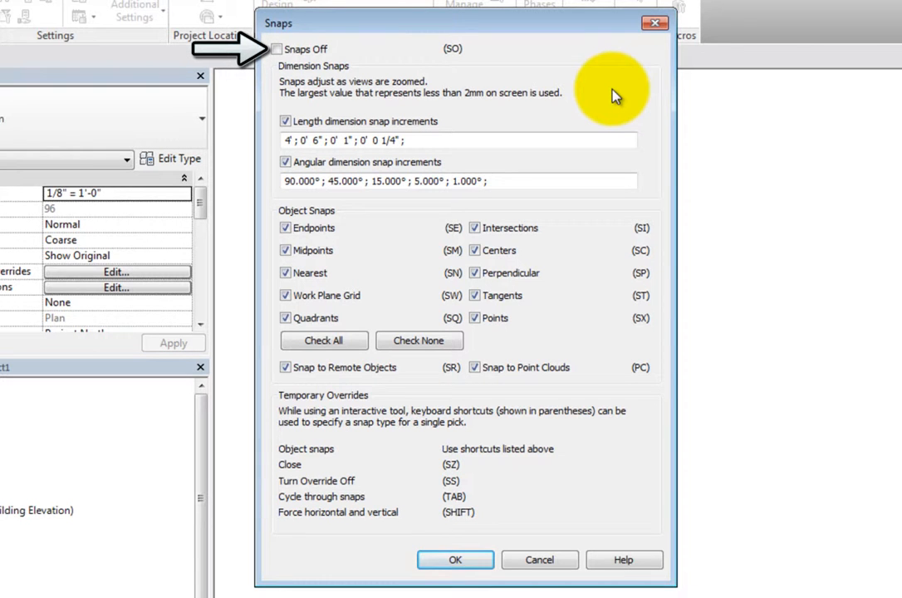
pyautogui.click(276, 51)
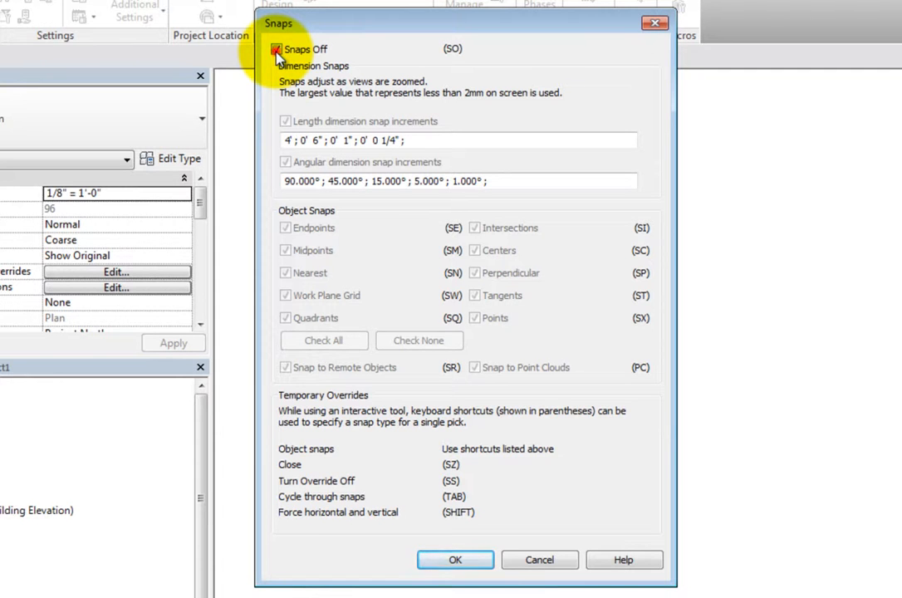
pyautogui.click(276, 50)
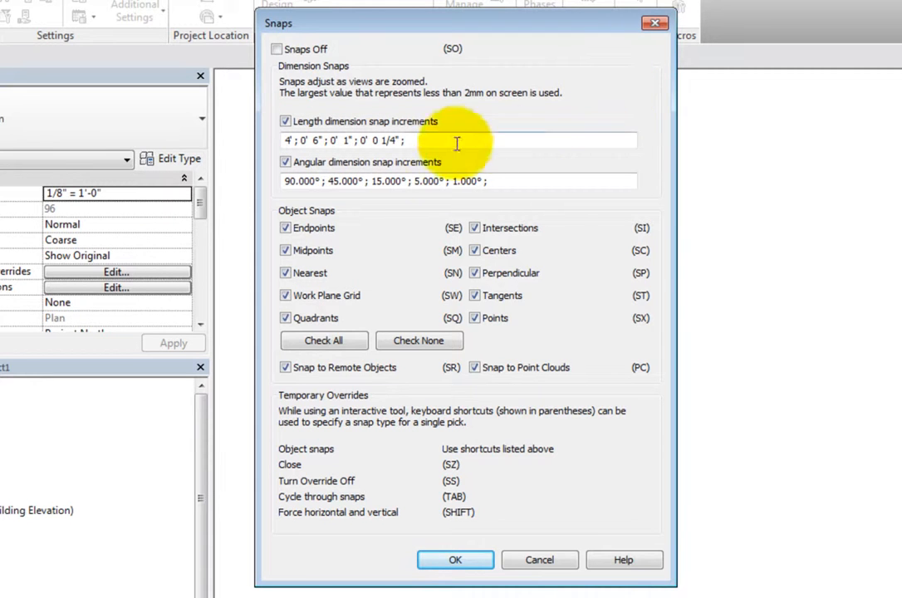
# - Switch the angular and length dimension snap increments off and back on, and place the cursor in each increment list
pyautogui.click(285, 161)
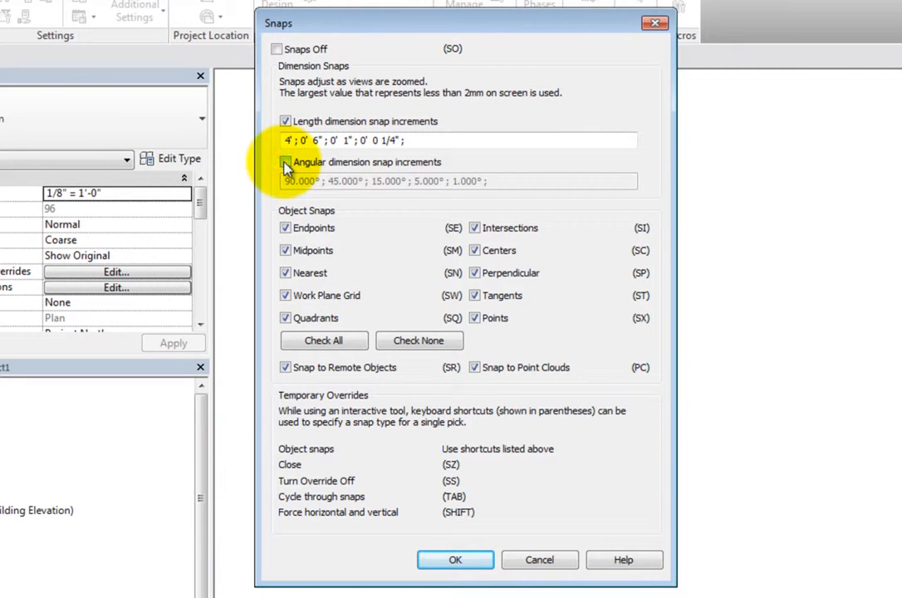
pyautogui.click(285, 162)
pyautogui.click(285, 122)
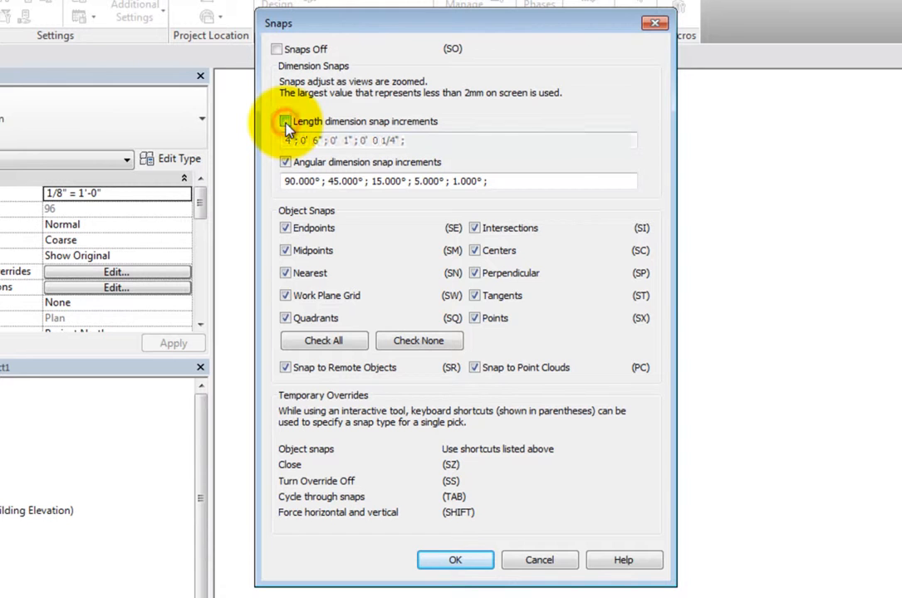
pyautogui.click(285, 121)
pyautogui.click(429, 142)
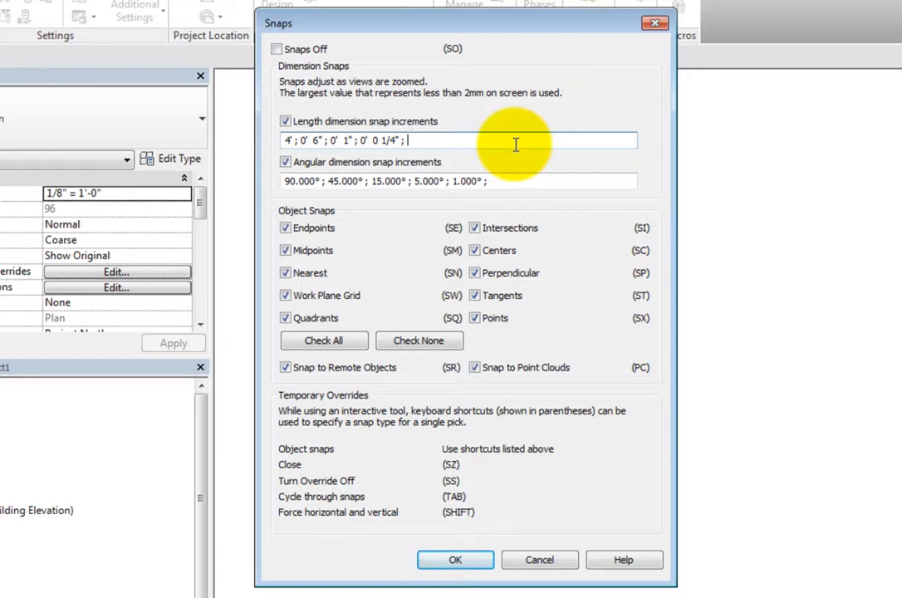
pyautogui.click(515, 178)
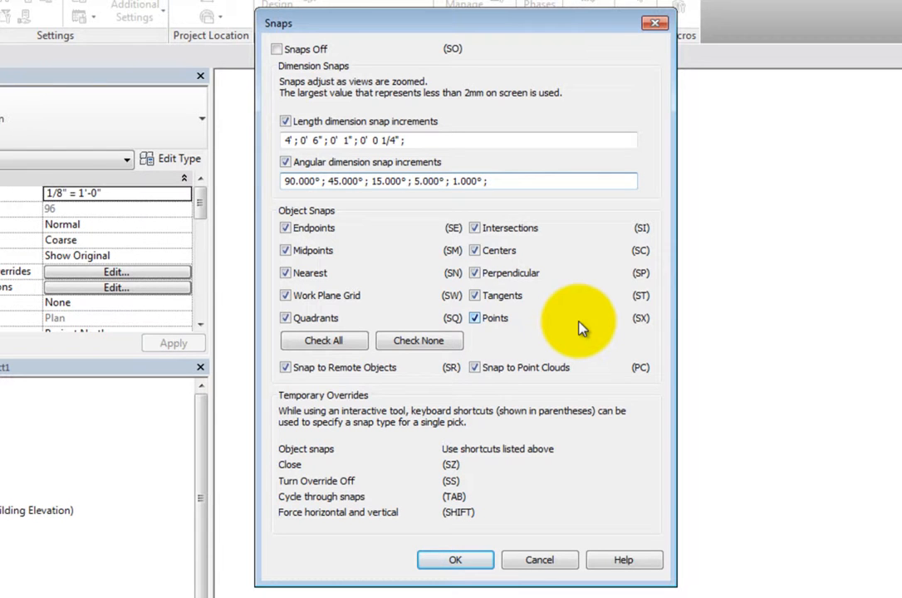
# - Clear all object snaps and enable them all again, and open the help for the Snaps settings
pyautogui.click(424, 342)
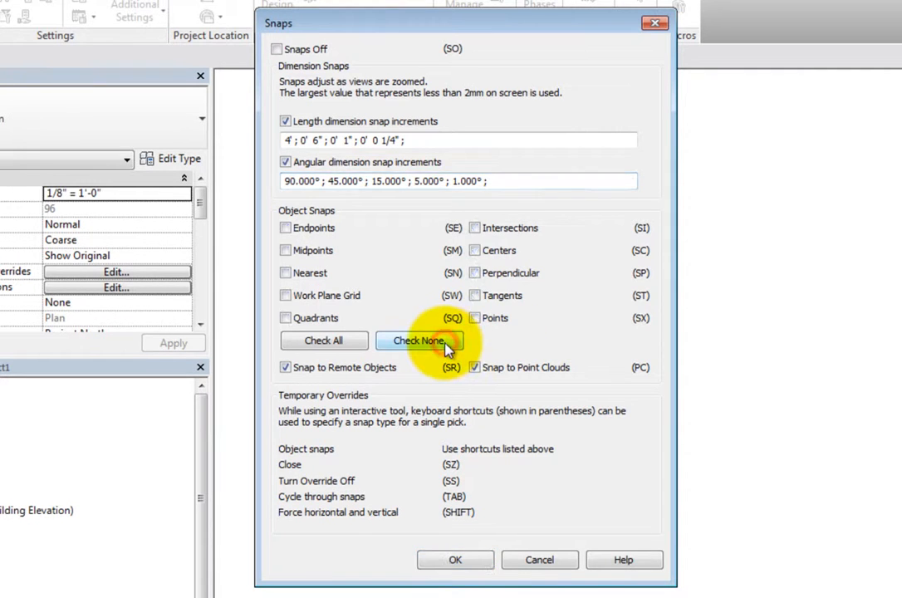
pyautogui.click(336, 348)
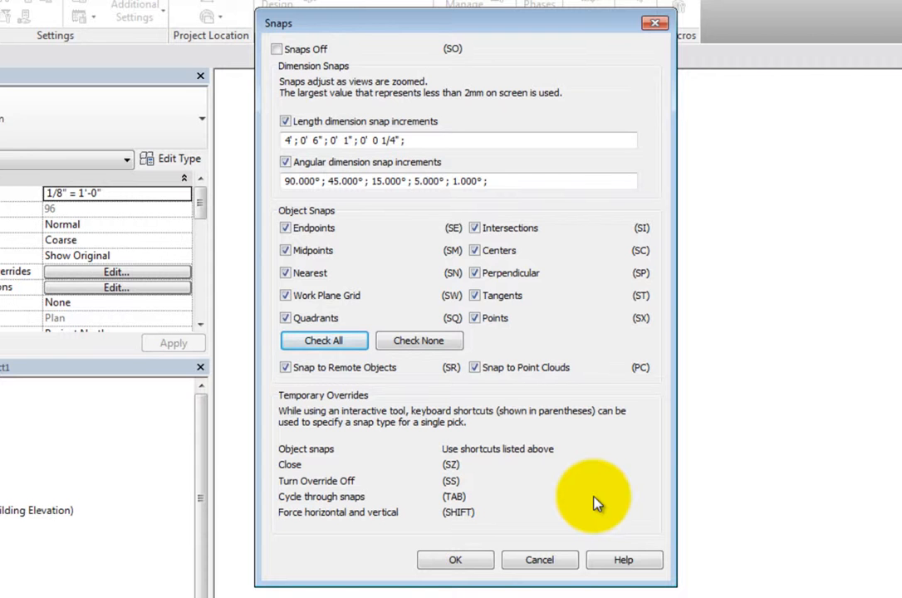
pyautogui.click(621, 561)
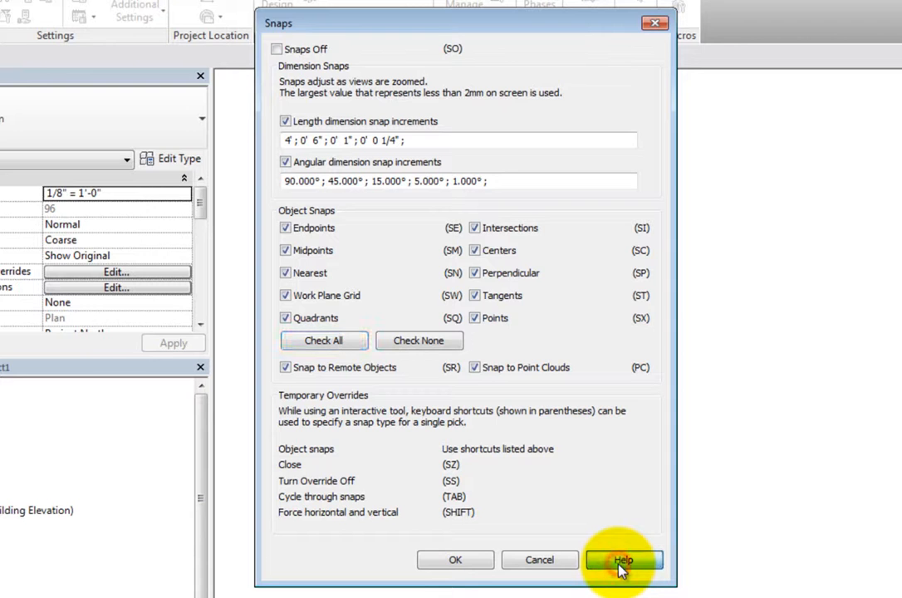